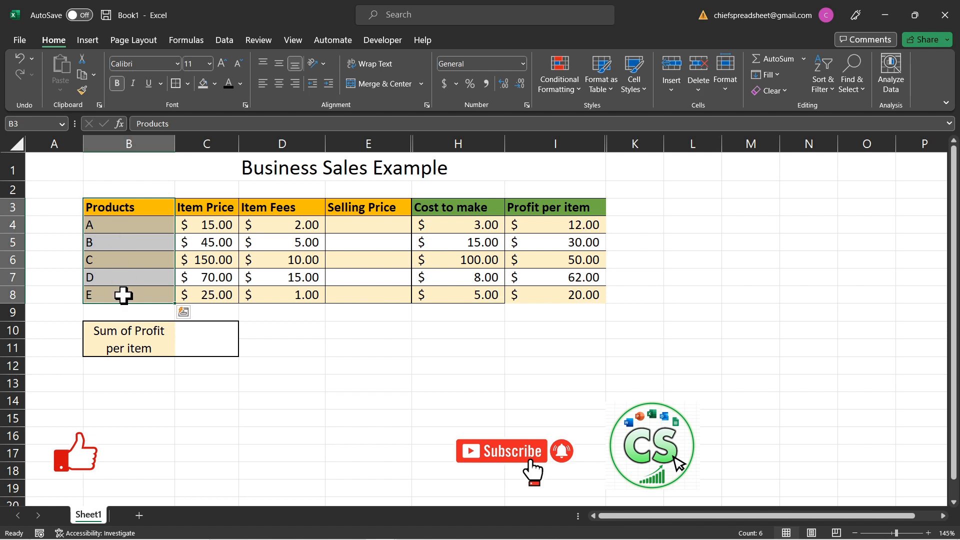
pyautogui.moveTo(208, 210); pyautogui.dragTo(210, 281)
pyautogui.moveTo(294, 209); pyautogui.dragTo(296, 279)
pyautogui.moveTo(366, 208); pyautogui.dragTo(358, 278)
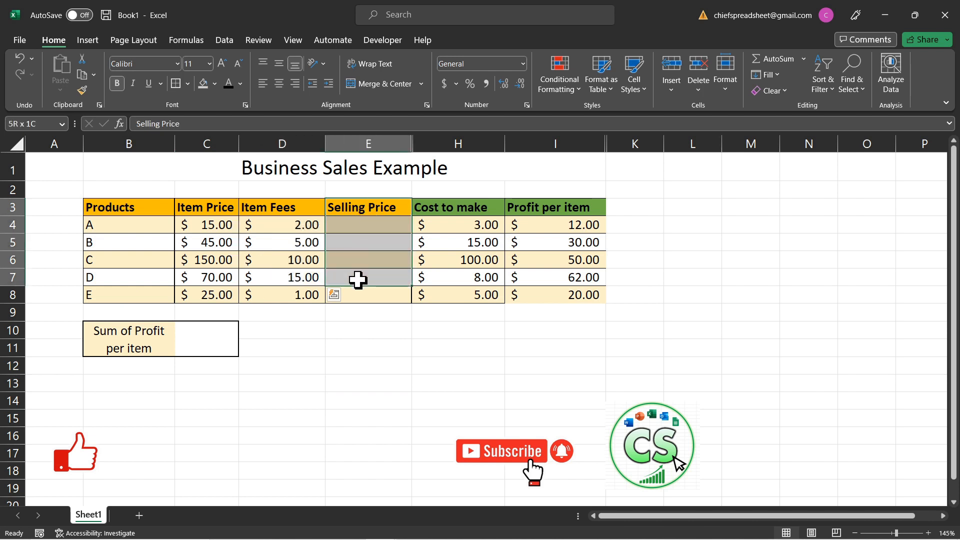
pyautogui.click(374, 314)
# - Begin a SUM formula in cell E4, the Selling Price of product A
pyautogui.click(365, 229)
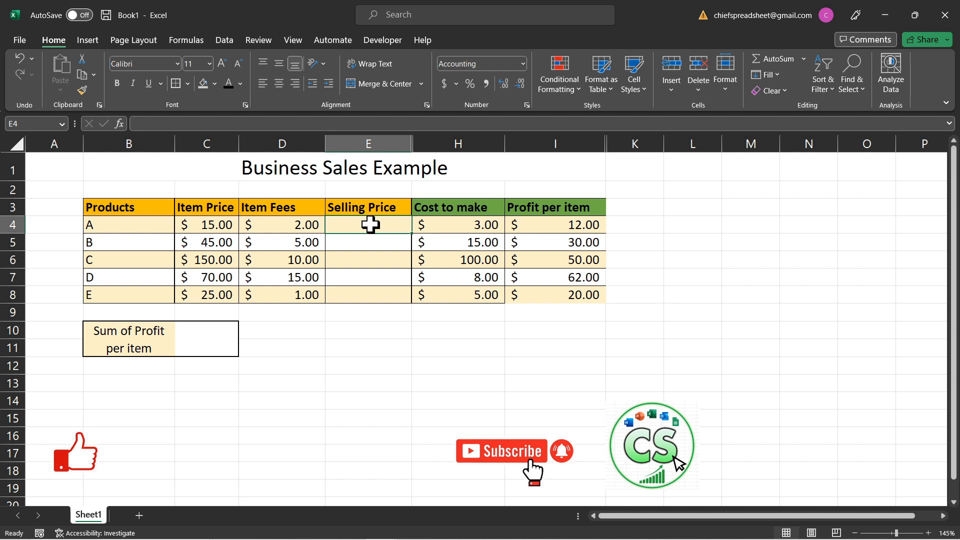
pyautogui.write('=')
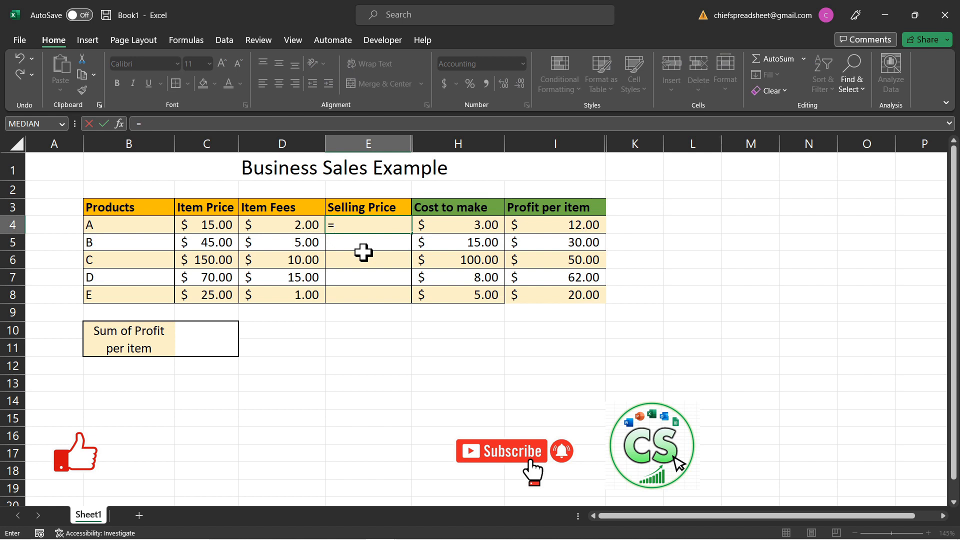
pyautogui.write('sum')
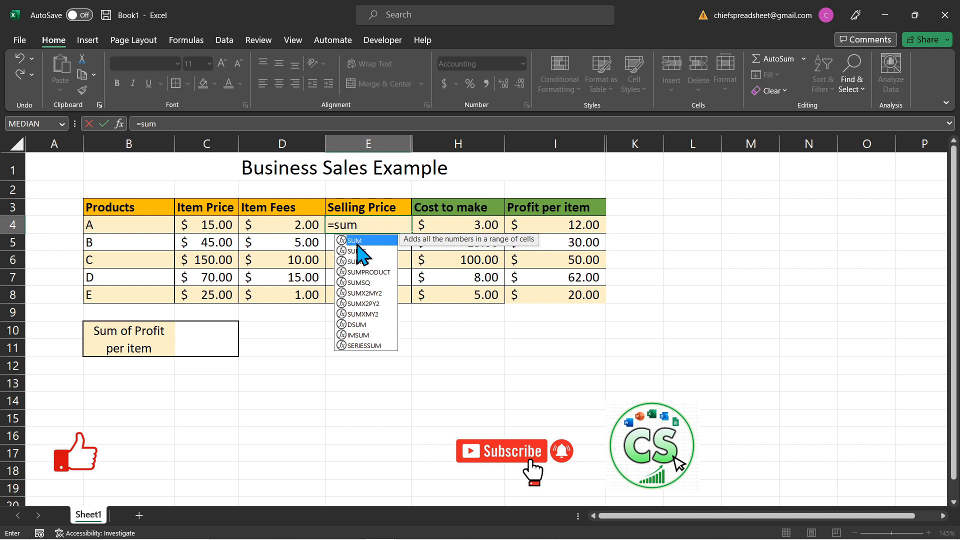
pyautogui.write('(')
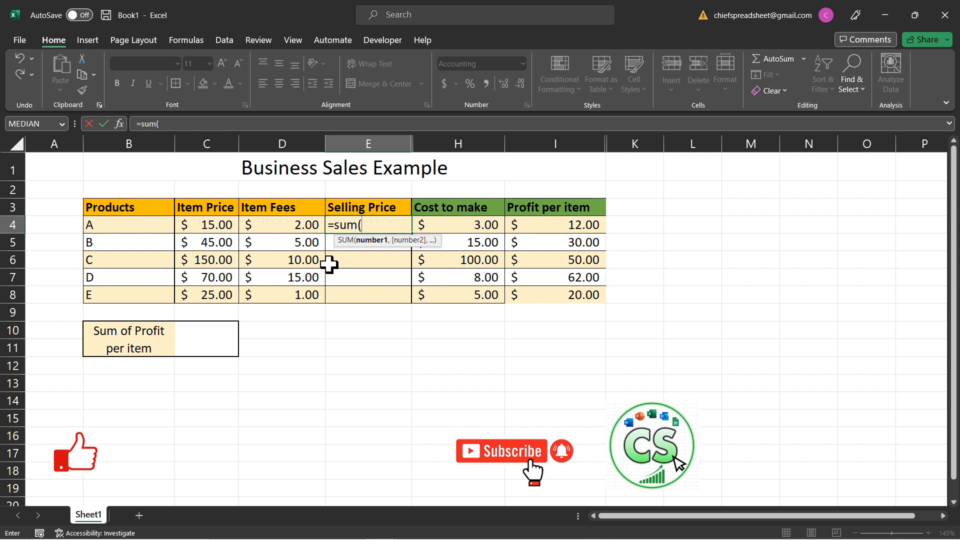
pyautogui.click(209, 225)
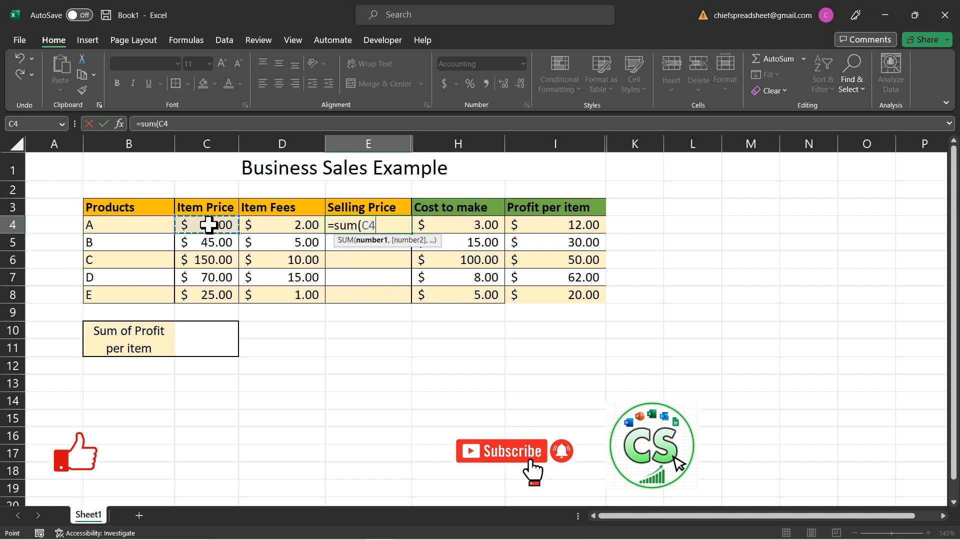
pyautogui.click(261, 244)
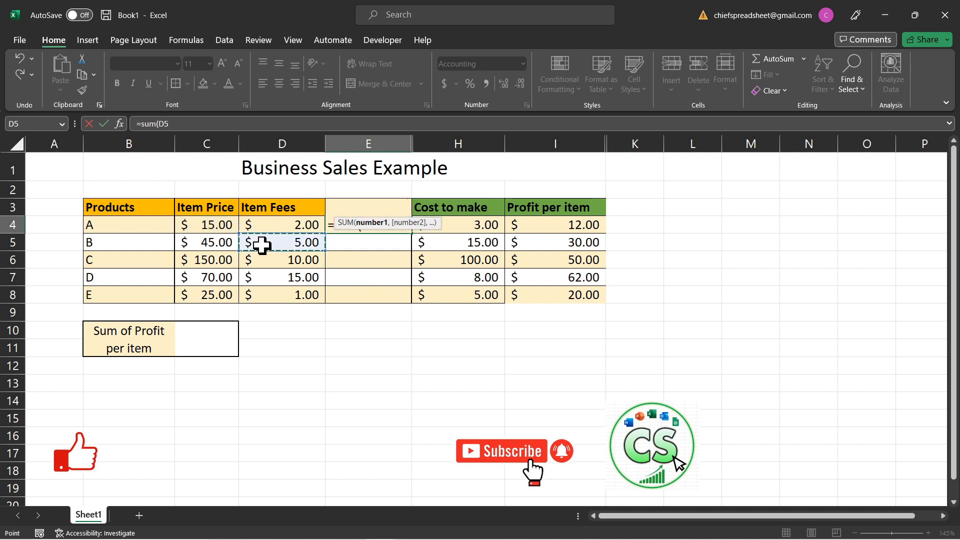
pyautogui.click(214, 276)
pyautogui.click(195, 225)
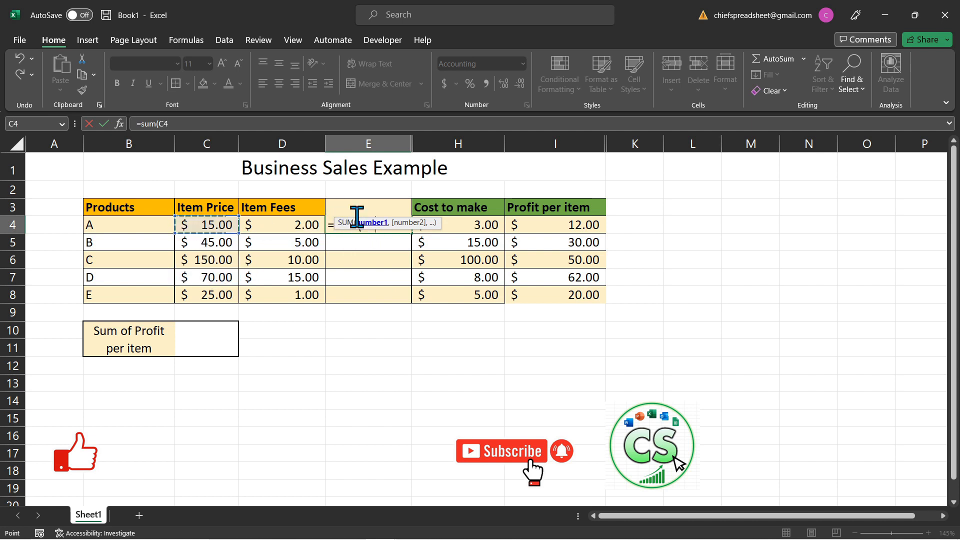
pyautogui.moveTo(355, 226); pyautogui.dragTo(355, 280)
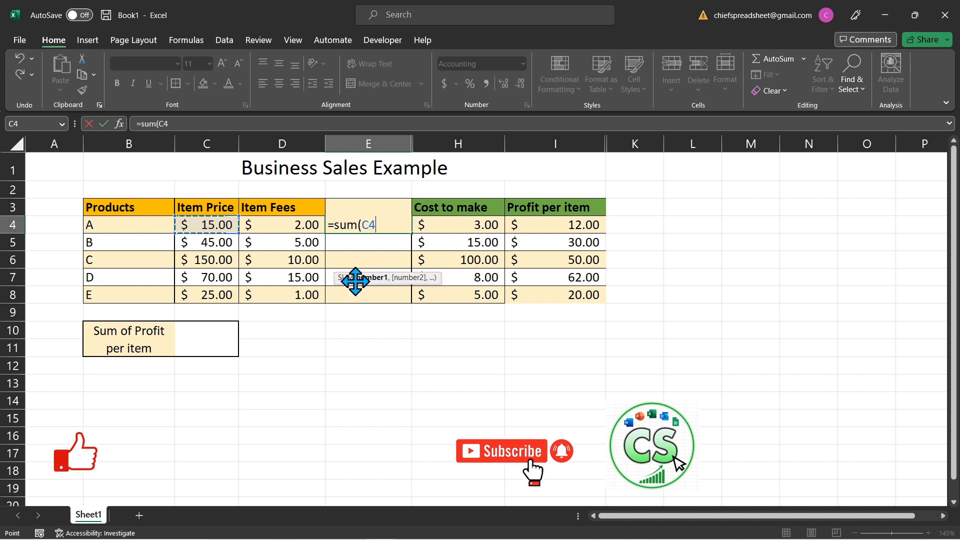
pyautogui.click(259, 257)
pyautogui.click(199, 242)
pyautogui.click(253, 244)
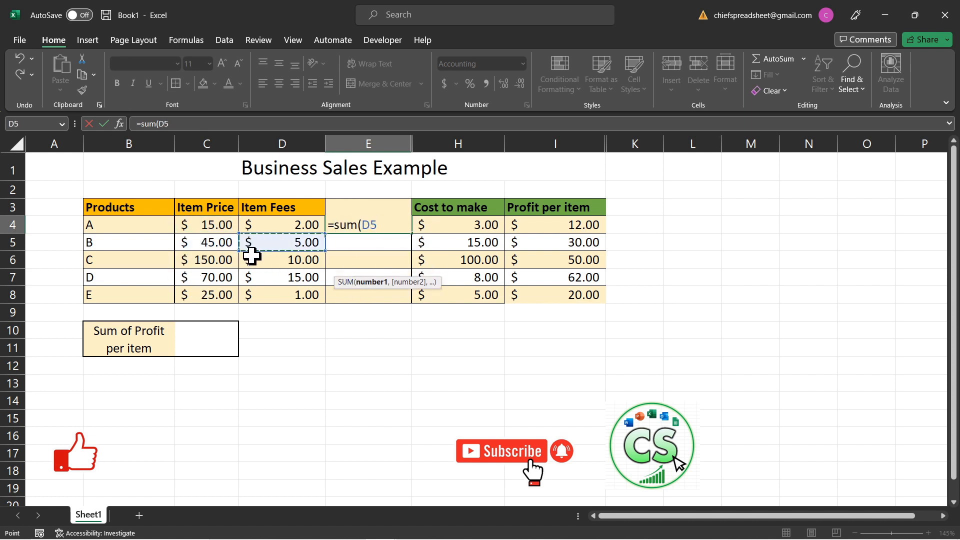
pyautogui.click(281, 280)
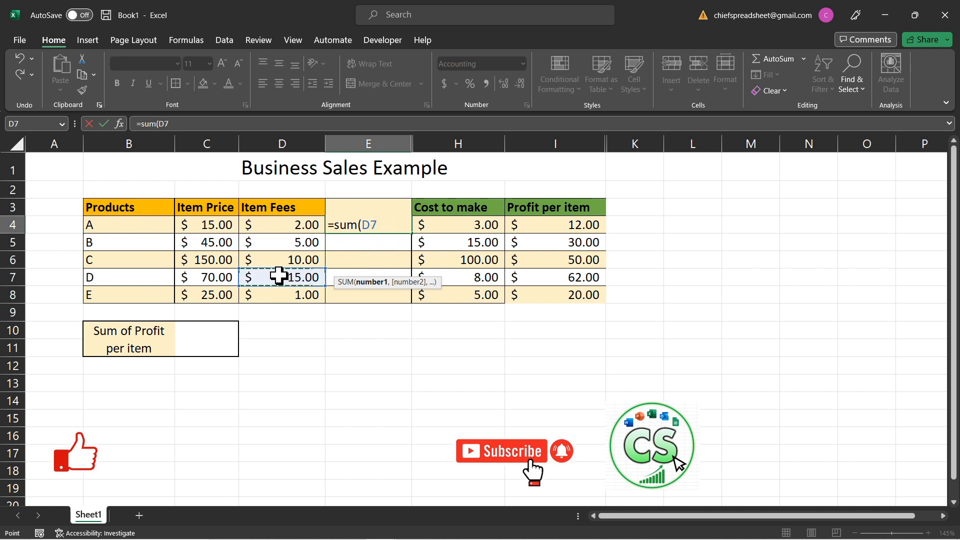
pyautogui.click(211, 231)
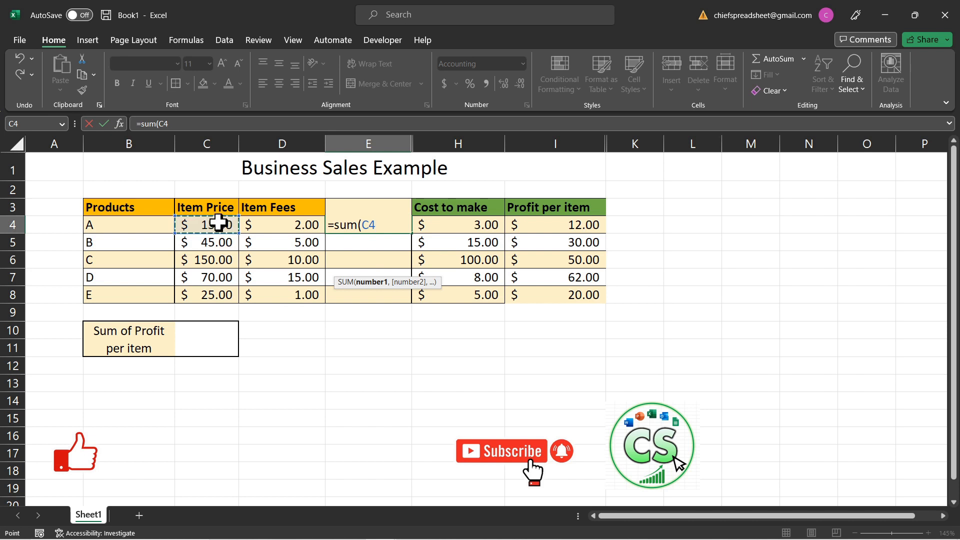
pyautogui.click(257, 242)
pyautogui.click(218, 231)
pyautogui.moveTo(221, 226); pyautogui.dragTo(223, 295)
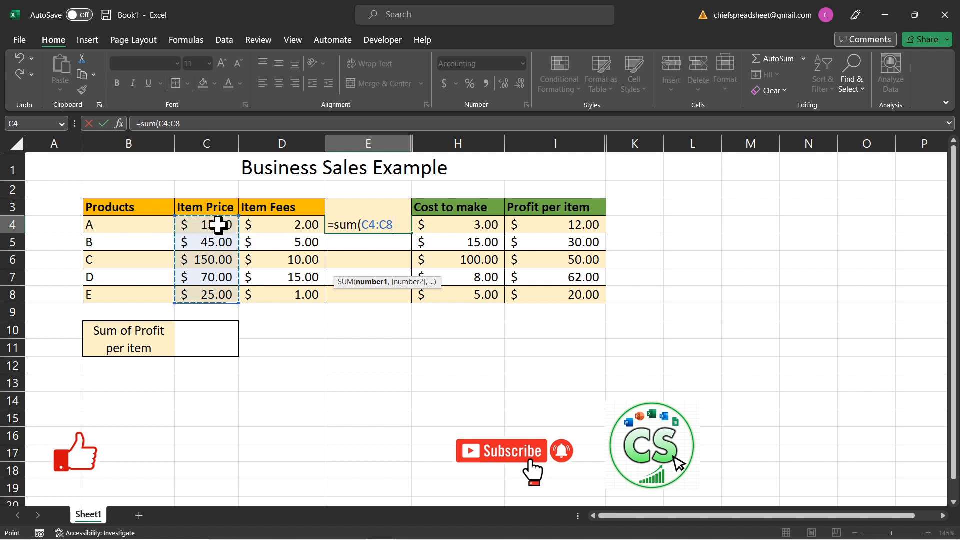
pyautogui.click(275, 257)
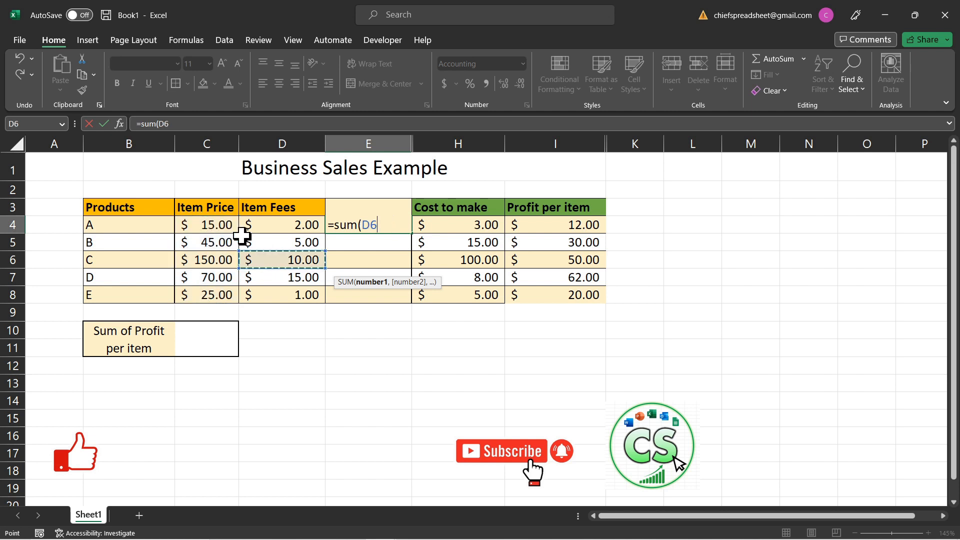
pyautogui.click(217, 224)
pyautogui.click(273, 283)
# - Give the SUM in E4 the range C4:D4 to add item price and fees, and complete the formula
pyautogui.click(212, 226)
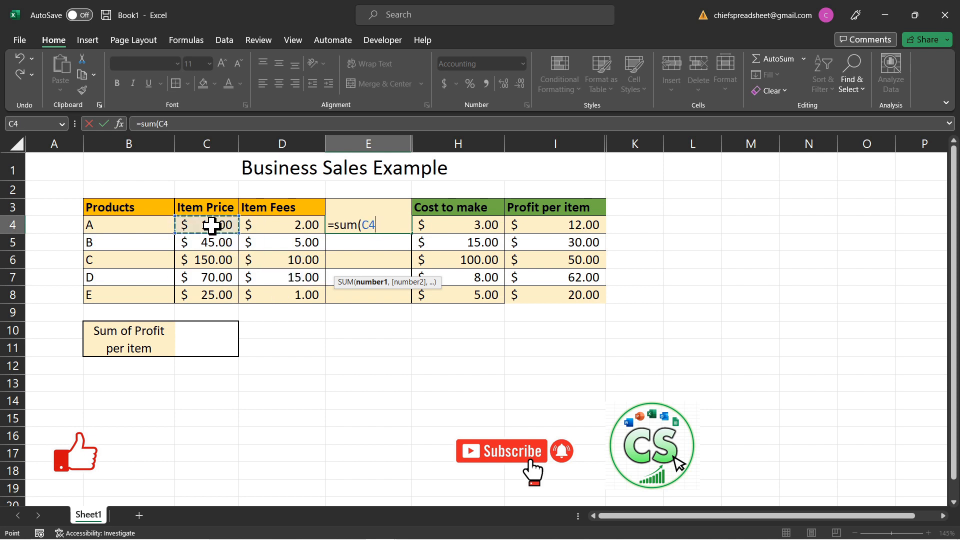
pyautogui.moveTo(212, 225); pyautogui.dragTo(254, 225)
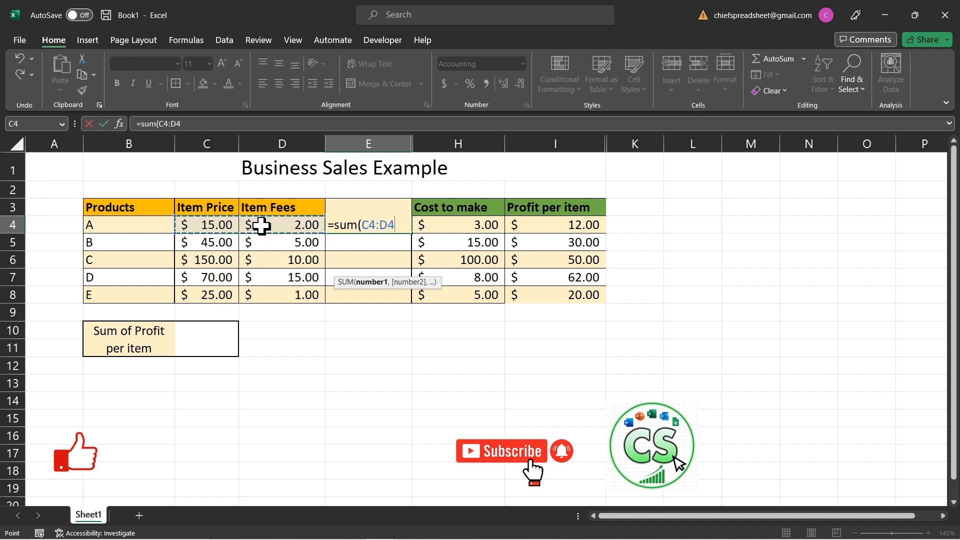
pyautogui.write(')')
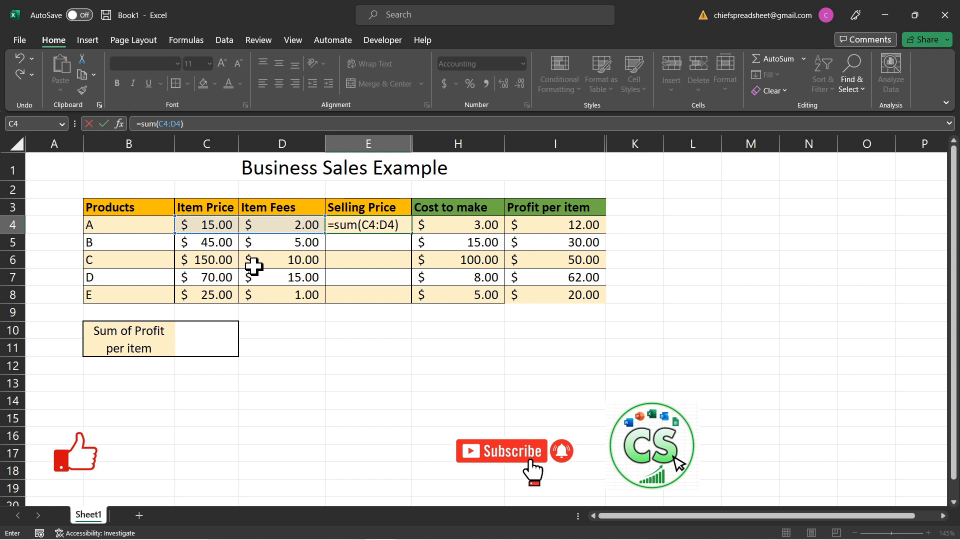
pyautogui.press('Return')
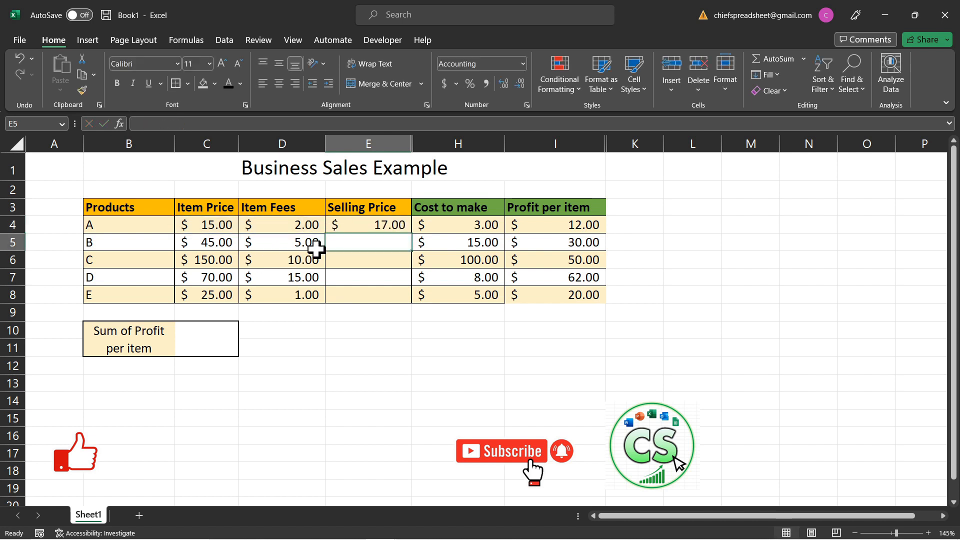
# - Calculate product B's Selling Price in E5 with the addition formula =C5+D5
pyautogui.click(342, 221)
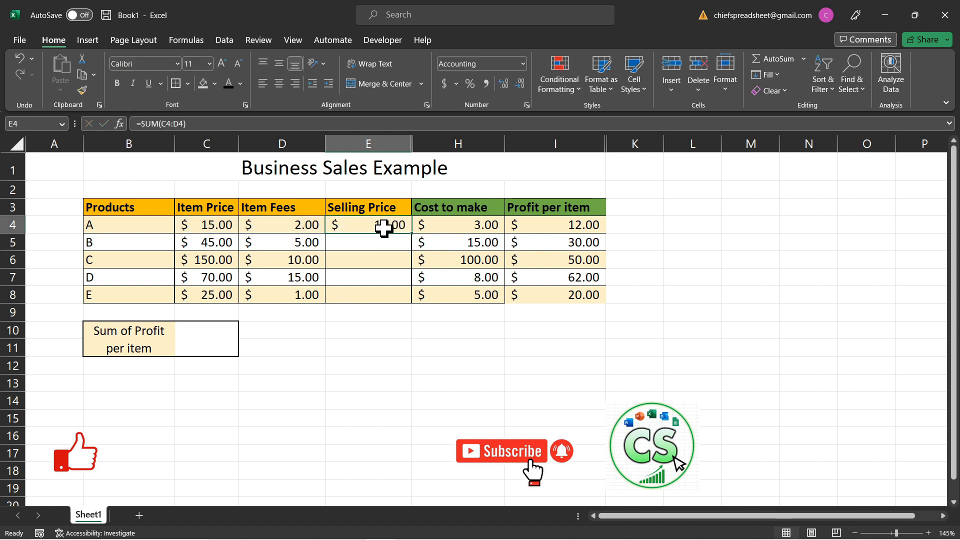
pyautogui.click(370, 241)
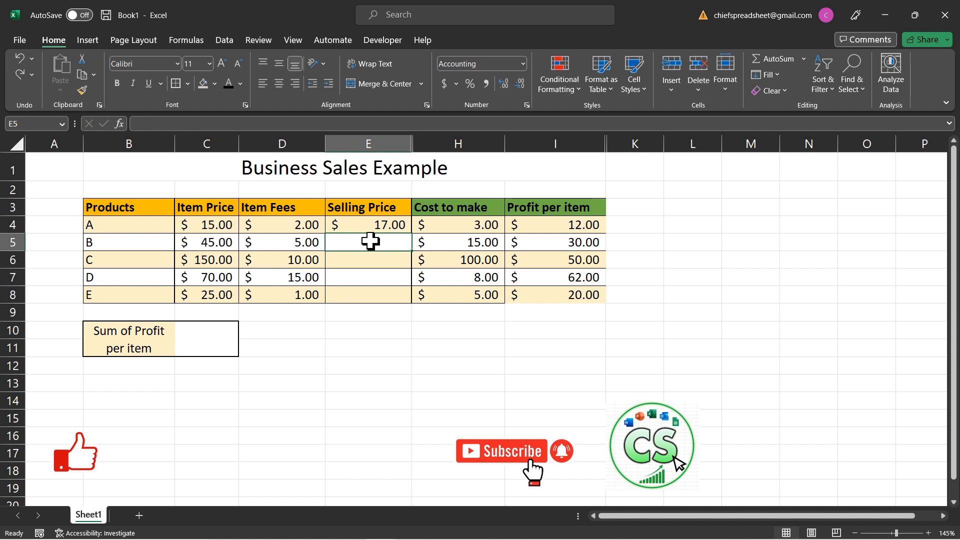
pyautogui.write('=')
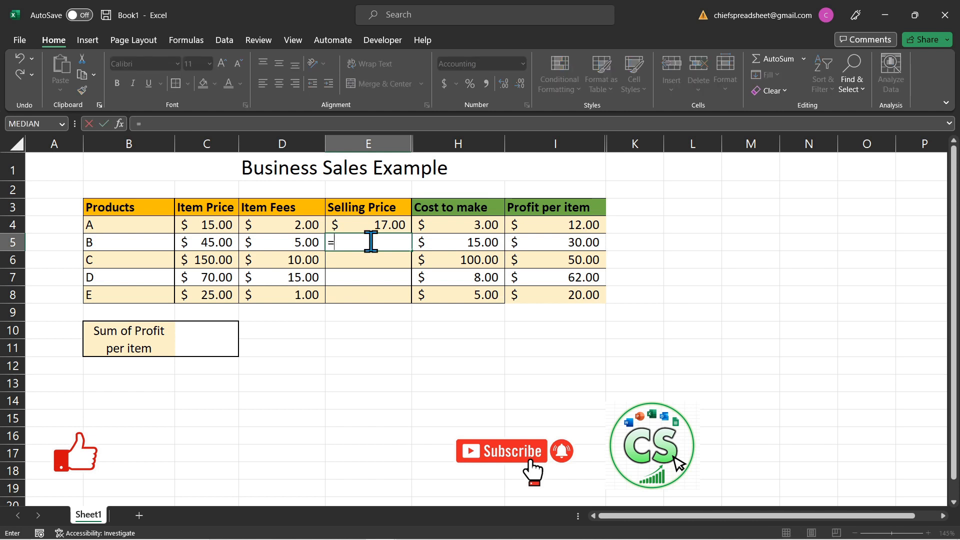
pyautogui.click(196, 242)
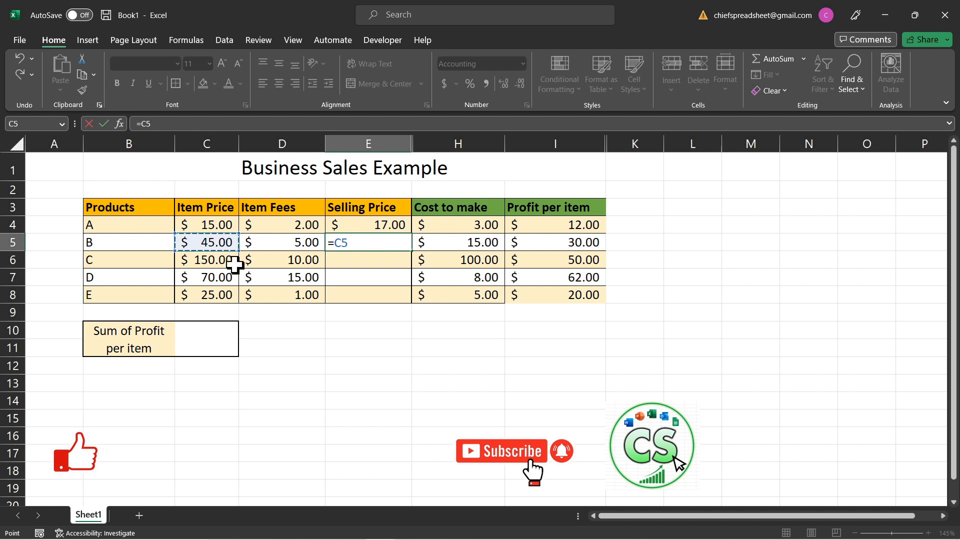
pyautogui.write('+')
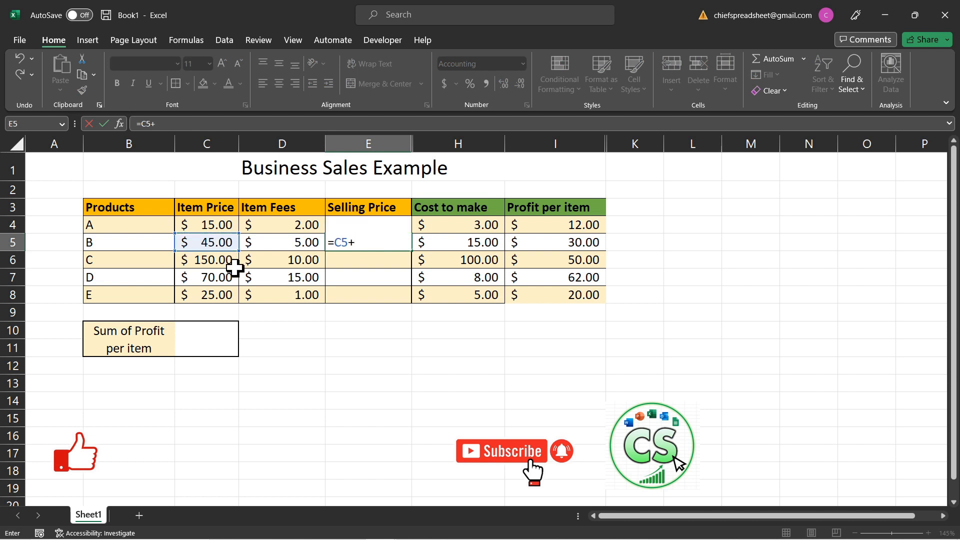
pyautogui.click(268, 244)
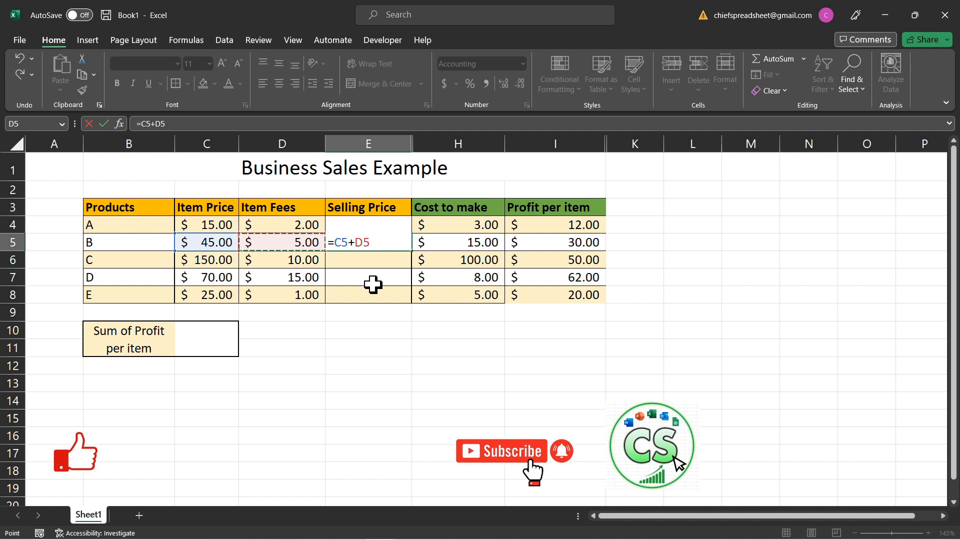
pyautogui.press('Return')
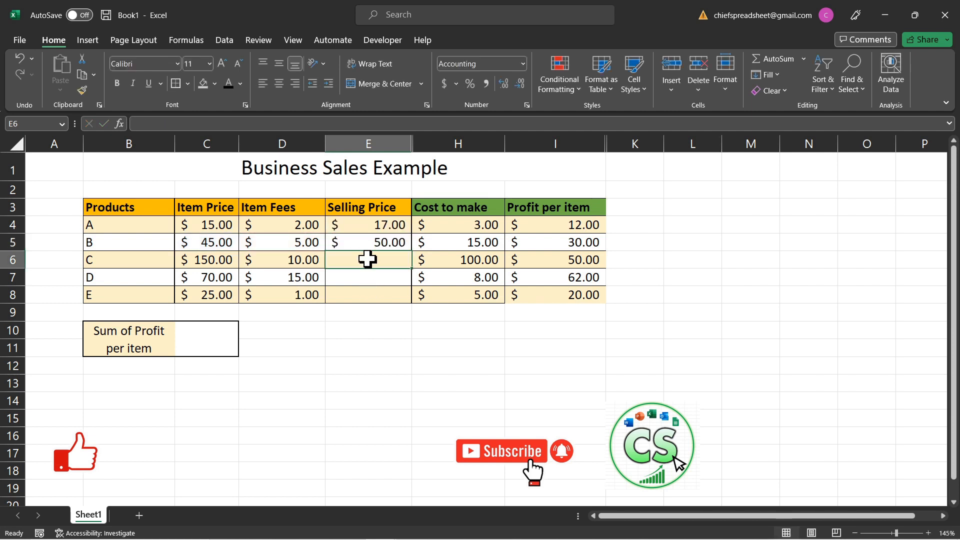
# - Start a SUM formula over the range C6:D6 in cell E6, the Selling Price of product C
pyautogui.doubleClick(367, 258)
pyautogui.write('=sum')
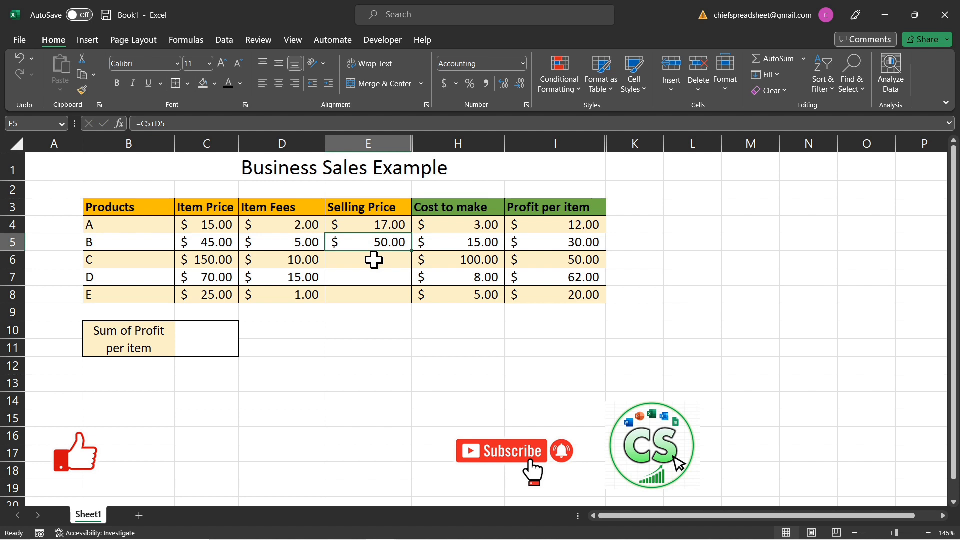
pyautogui.click(374, 260)
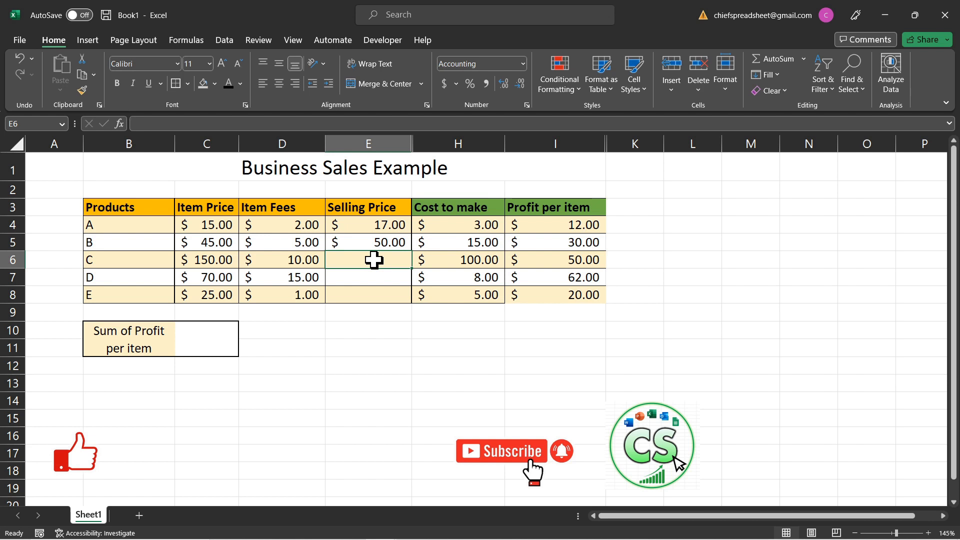
pyautogui.write('=')
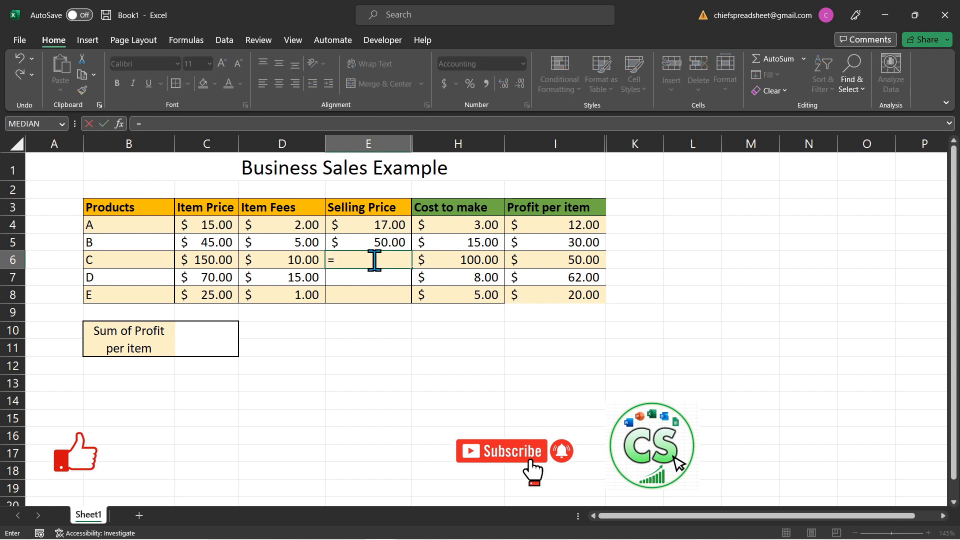
pyautogui.write('sum(')
pyautogui.moveTo(229, 256); pyautogui.dragTo(285, 261)
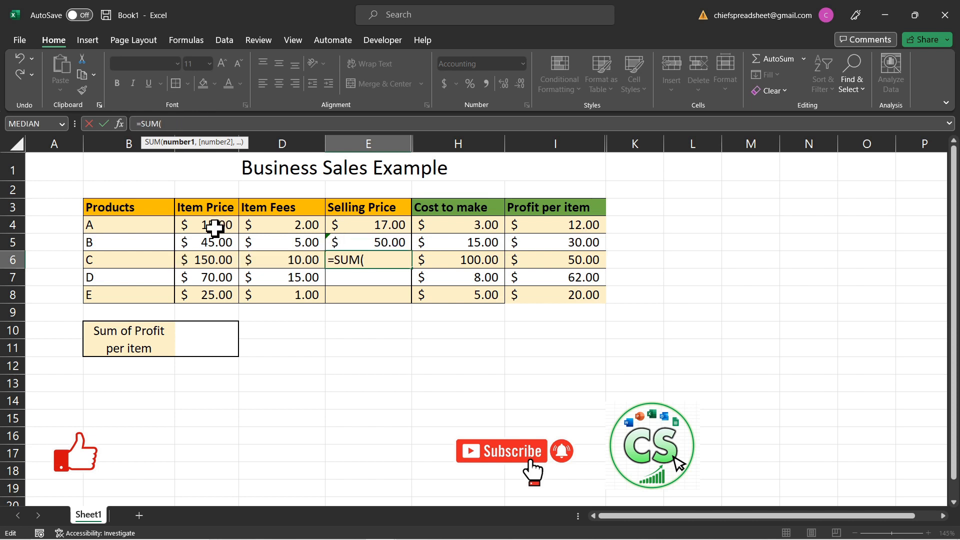
# - Replace the range in E6's SUM formula with the separate comma-separated cells C6 and D6
pyautogui.moveTo(214, 224); pyautogui.dragTo(215, 295)
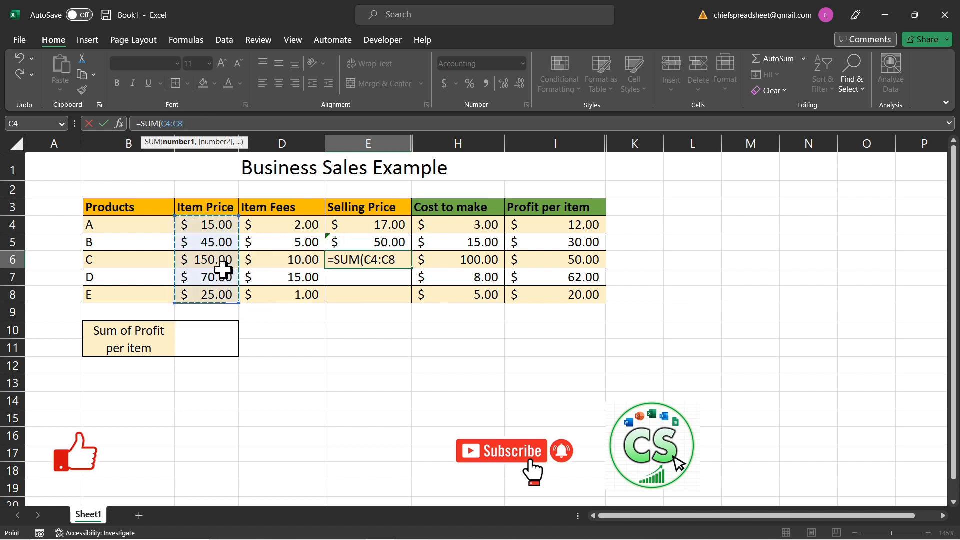
pyautogui.click(226, 257)
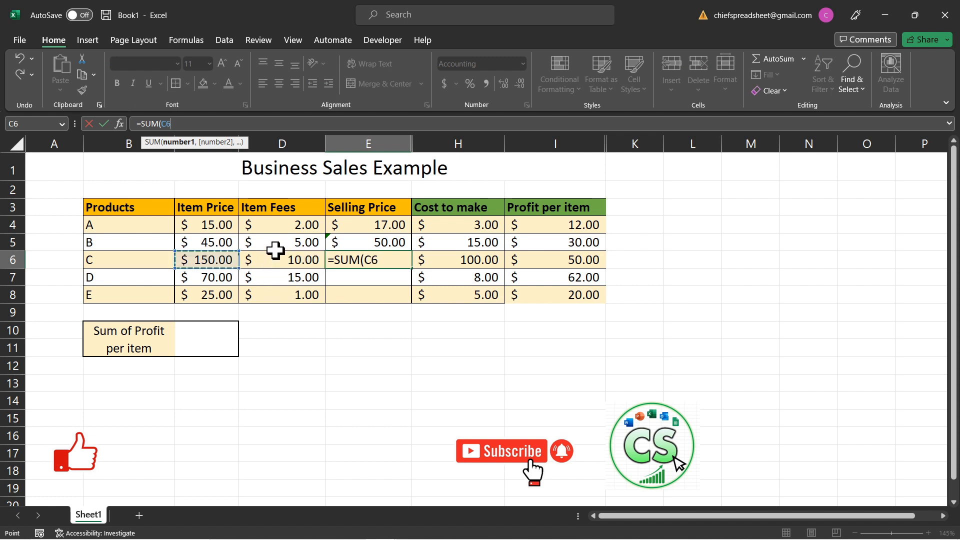
pyautogui.write(',')
pyautogui.click(291, 256)
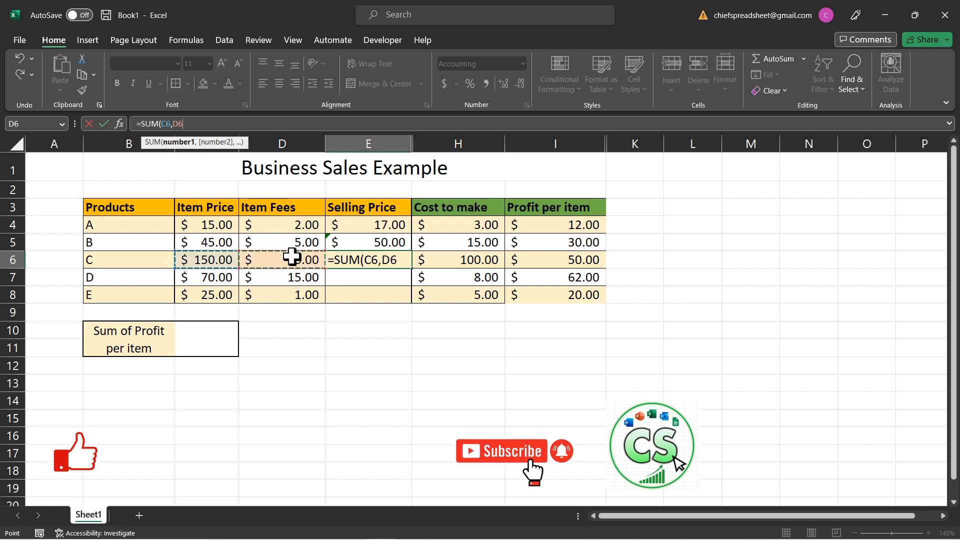
# - Add D7, D10, E11, H11, D14, E14, H14, D13 and C13 as further comma-separated arguments of E6's SUM formula and complete it
pyautogui.write(',')
pyautogui.click(293, 278)
pyautogui.write(',')
pyautogui.click(316, 328)
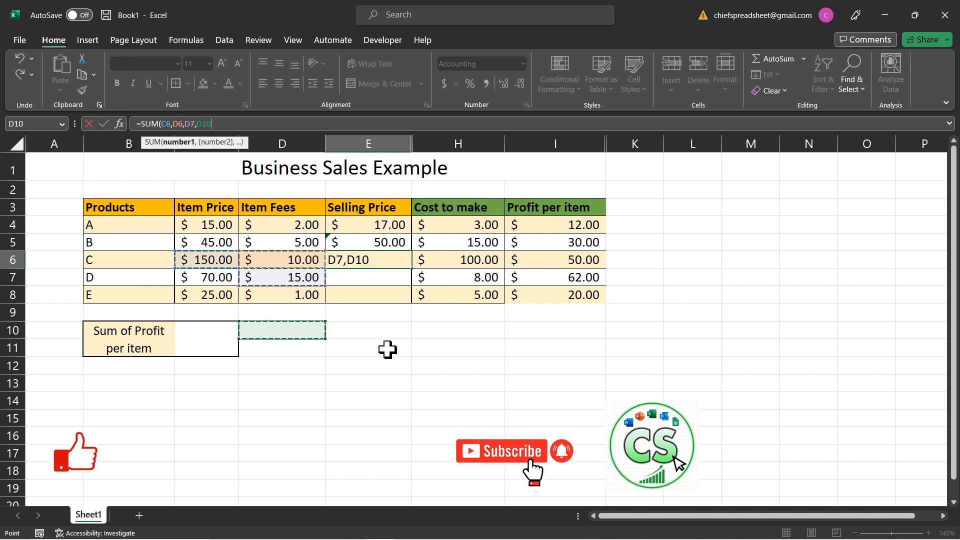
pyautogui.write(',')
pyautogui.click(388, 349)
pyautogui.write(',')
pyautogui.click(435, 350)
pyautogui.write(',')
pyautogui.click(312, 400)
pyautogui.write(',')
pyautogui.click(349, 407)
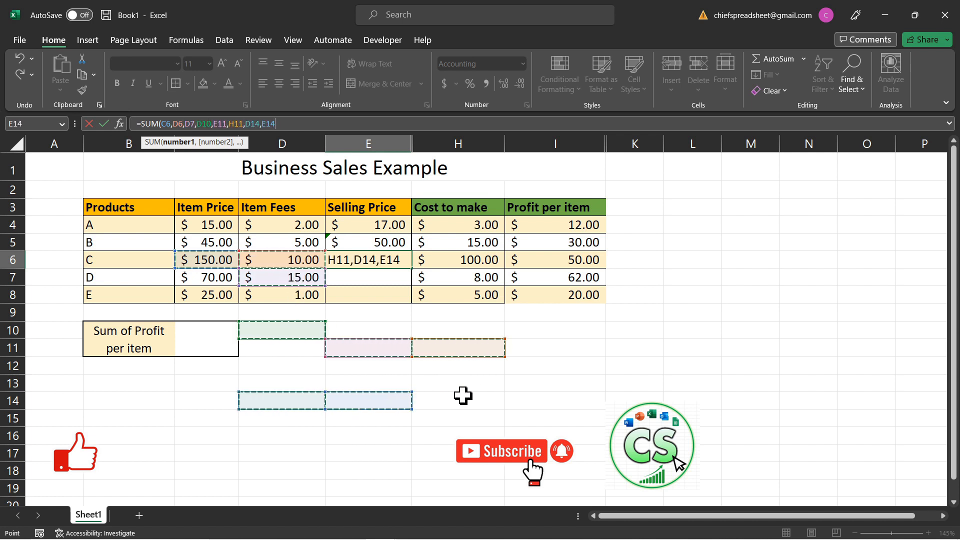
pyautogui.write(',')
pyautogui.click(463, 395)
pyautogui.write(',')
pyautogui.click(287, 383)
pyautogui.write(',')
pyautogui.click(198, 383)
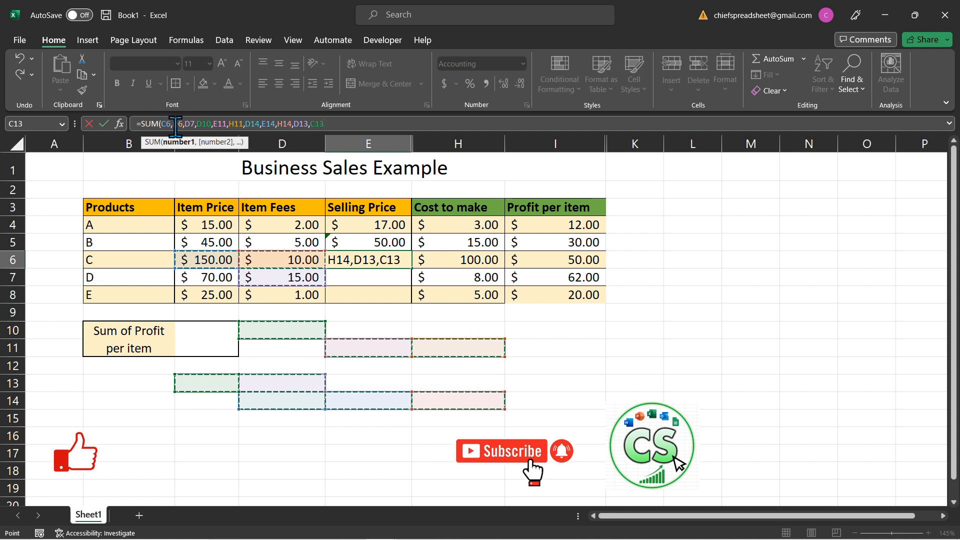
pyautogui.click(334, 125)
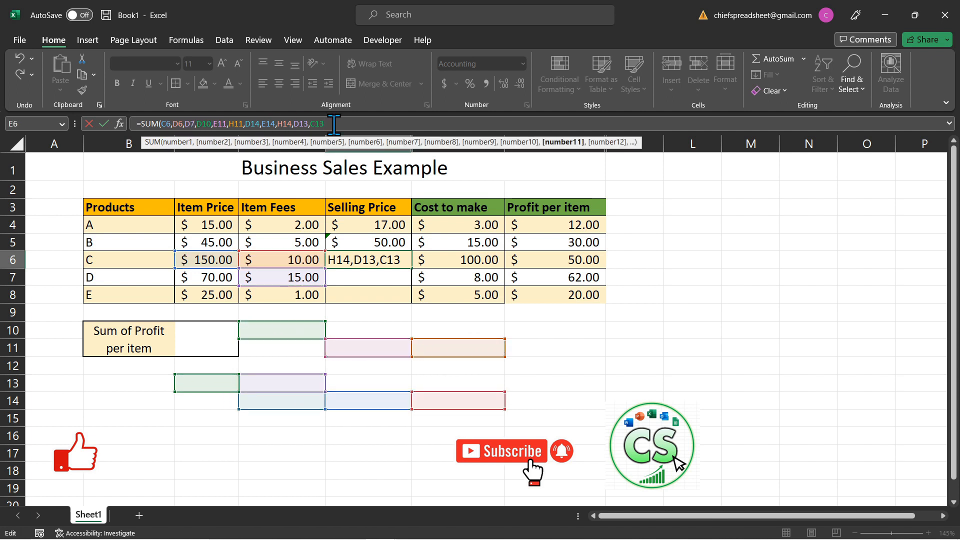
pyautogui.write(')')
pyautogui.press('Return')
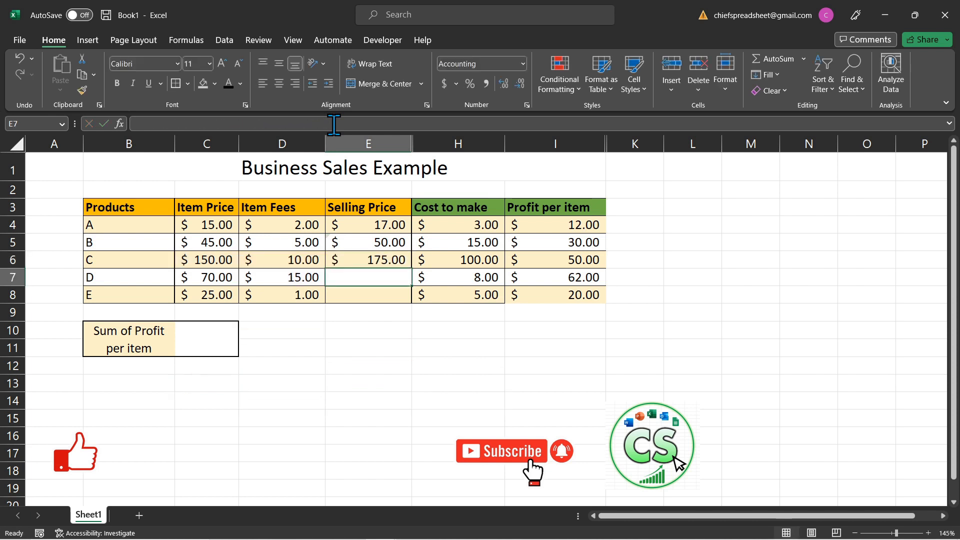
# - Review the separate cell arguments of the SUM formula in E6 and leave the formula as it is
pyautogui.click(382, 260)
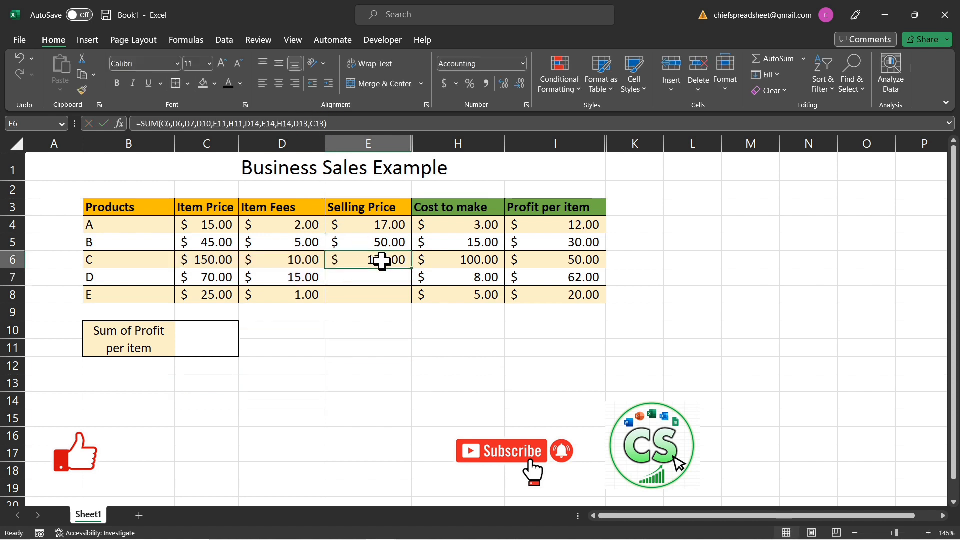
pyautogui.click(301, 128)
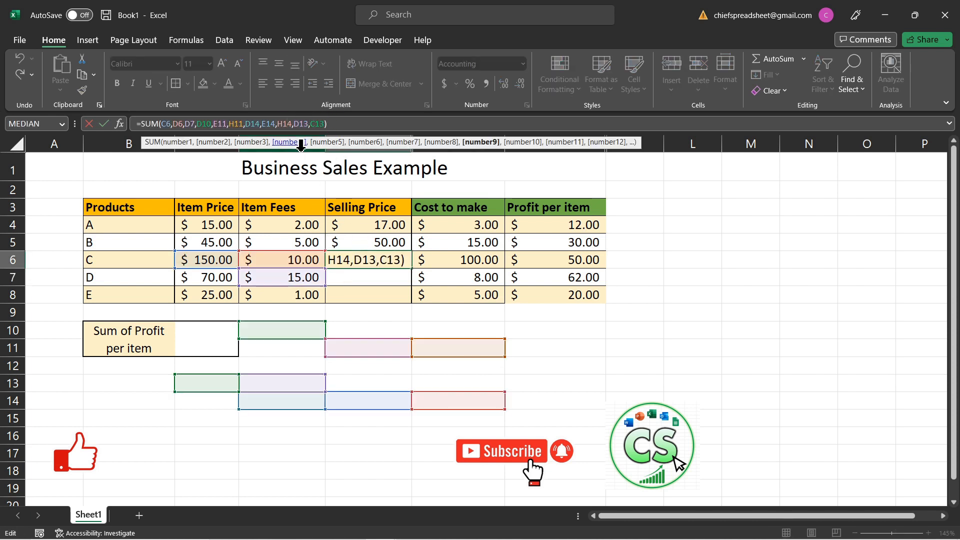
pyautogui.click(334, 124)
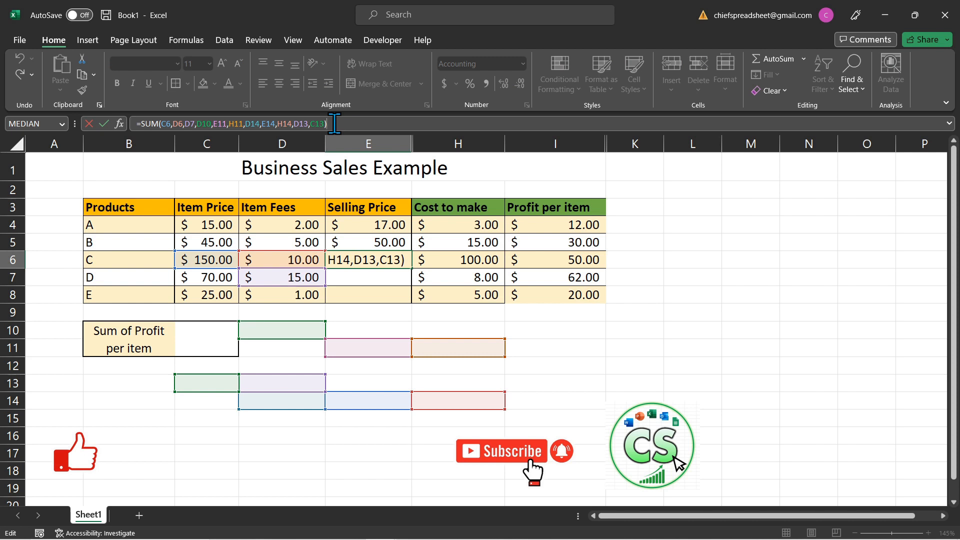
pyautogui.press('Return')
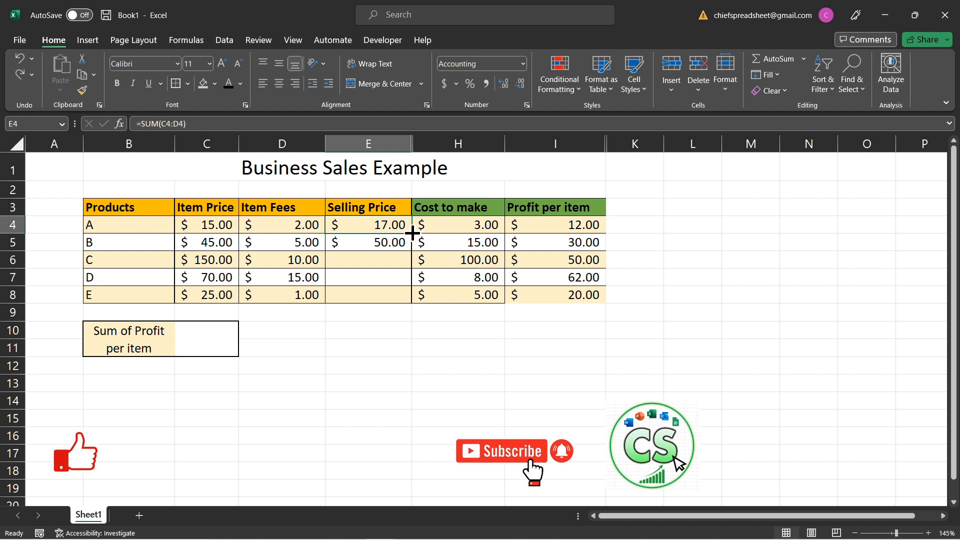
# - Fill product A's Selling Price formula from E4 down to E8 and check the copied formulas in E6 and E7
pyautogui.moveTo(413, 232); pyautogui.dragTo(411, 295)
pyautogui.click(389, 259)
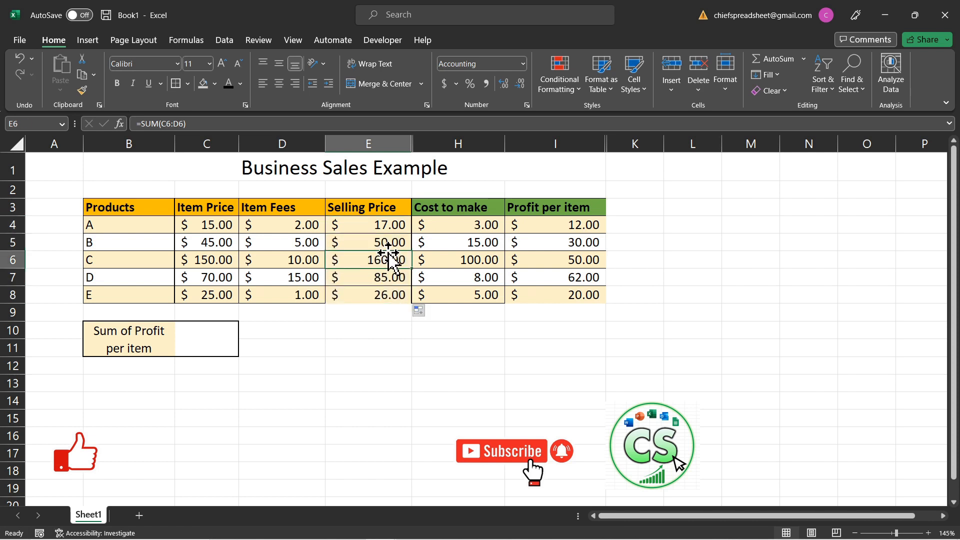
pyautogui.click(385, 272)
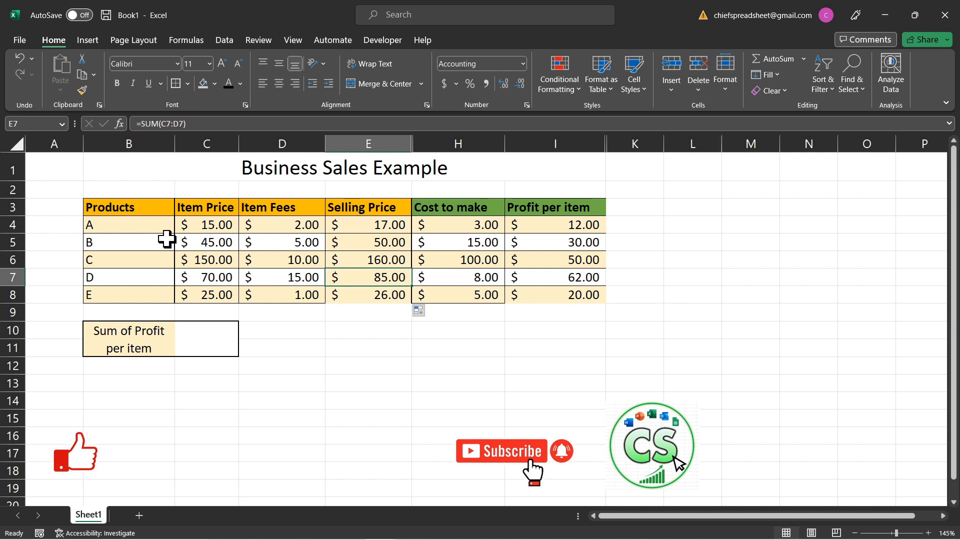
# - Enter the formula =sum(I4:I8) in C10 to total the Profit per item values of all products
pyautogui.click(221, 339)
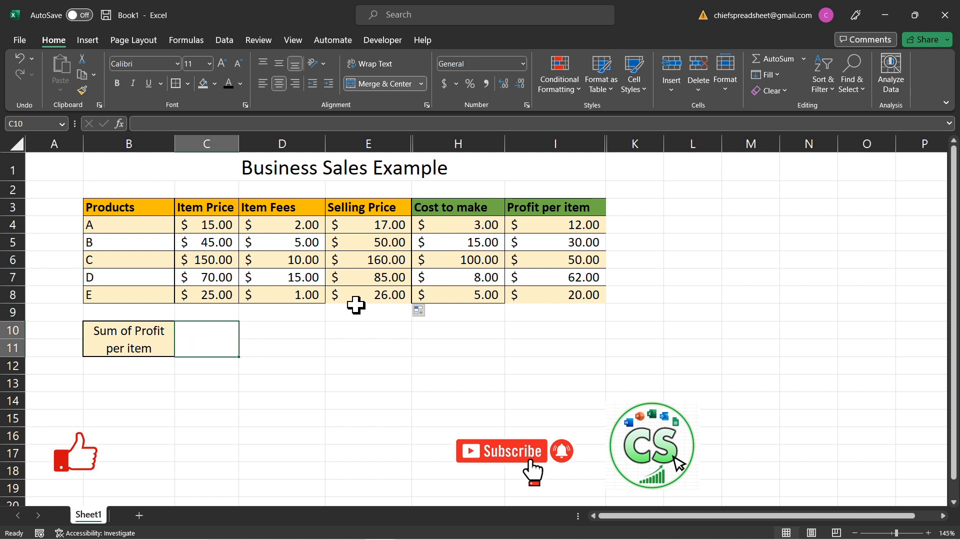
pyautogui.moveTo(225, 332); pyautogui.dragTo(207, 340)
pyautogui.doubleClick(210, 338)
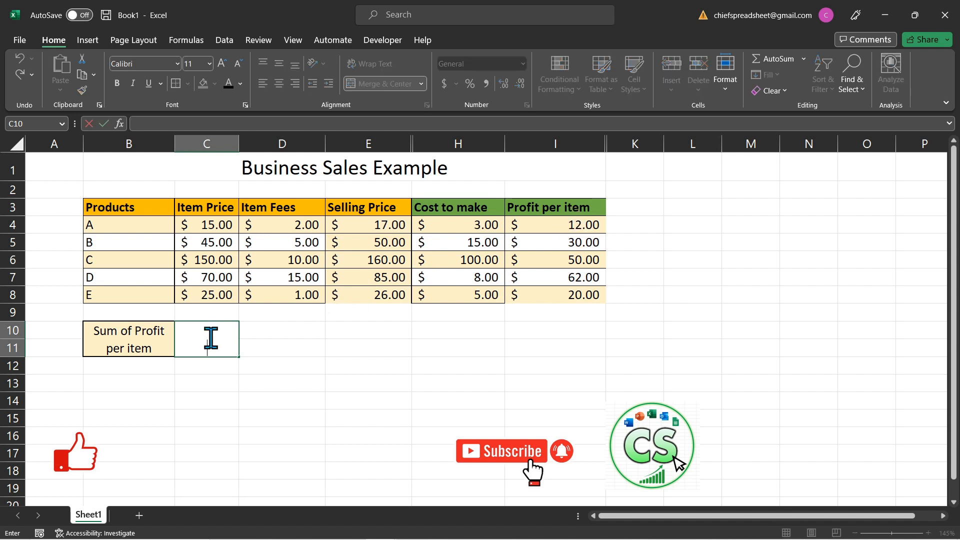
pyautogui.click(285, 365)
pyautogui.click(225, 329)
pyautogui.write('=')
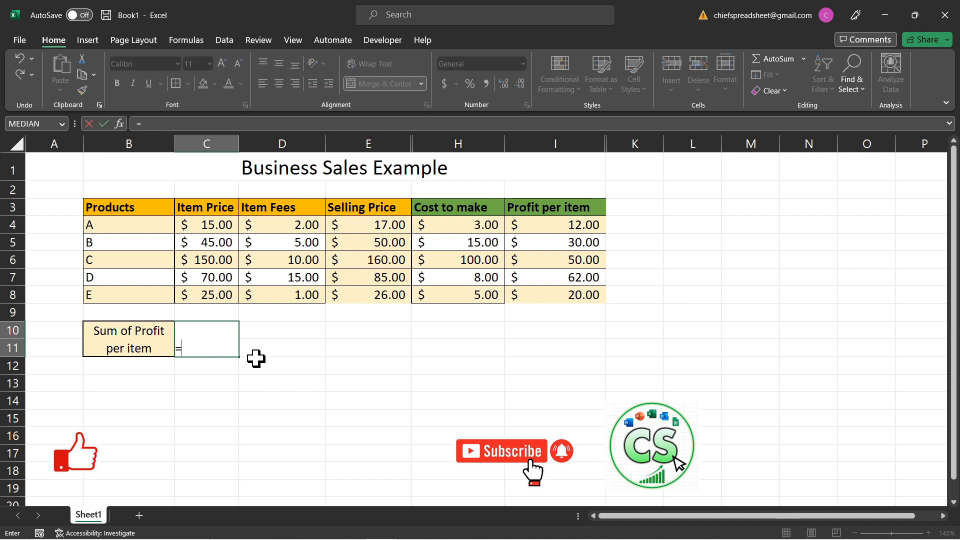
pyautogui.write('sum')
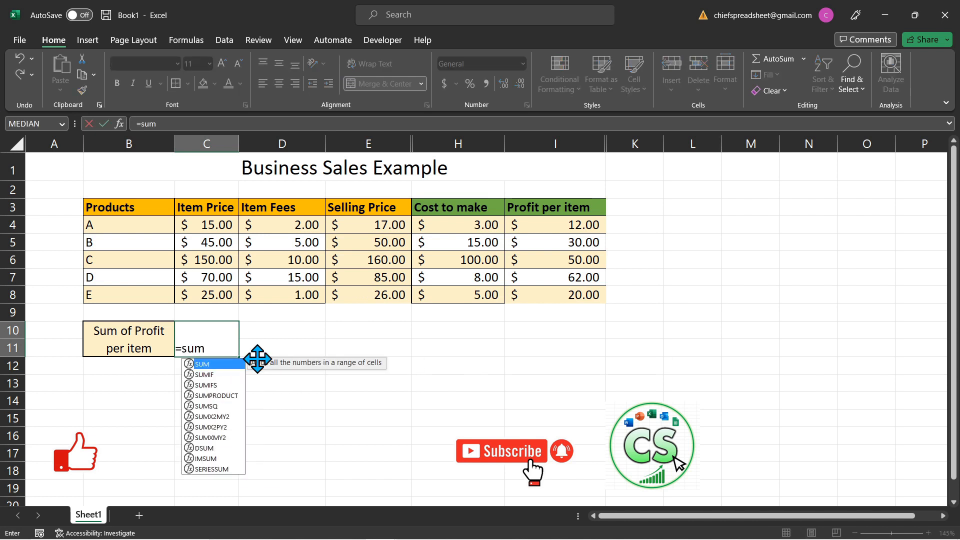
pyautogui.write('(')
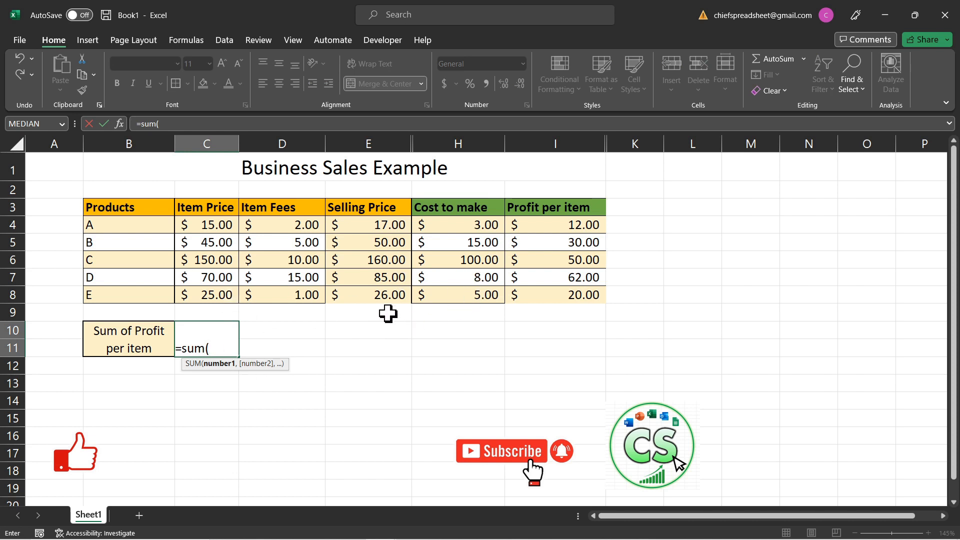
pyautogui.write('I4')
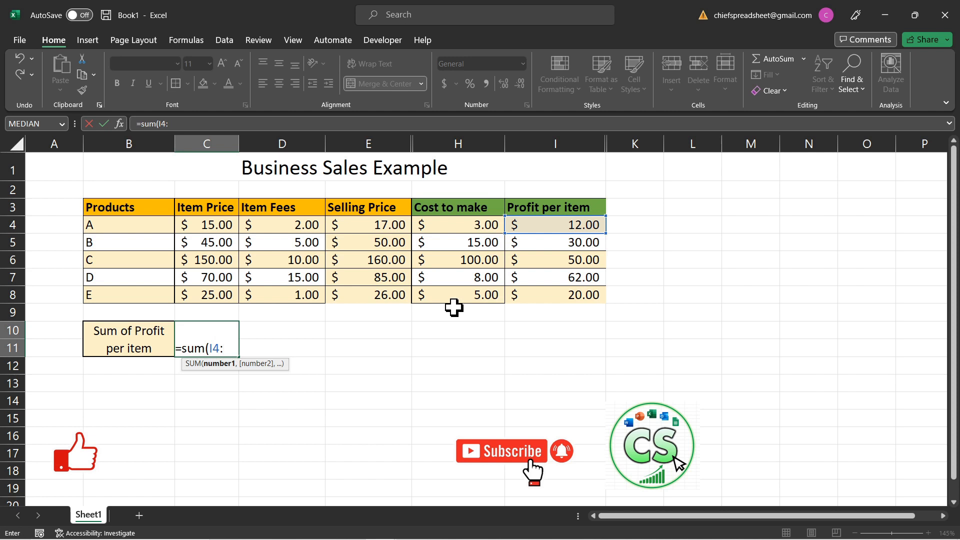
pyautogui.write(':I8')
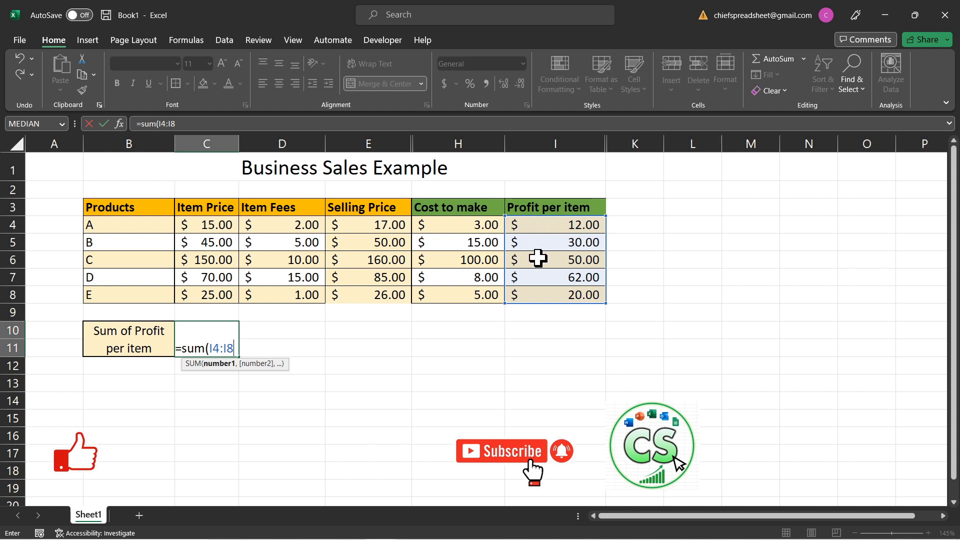
pyautogui.write(')')
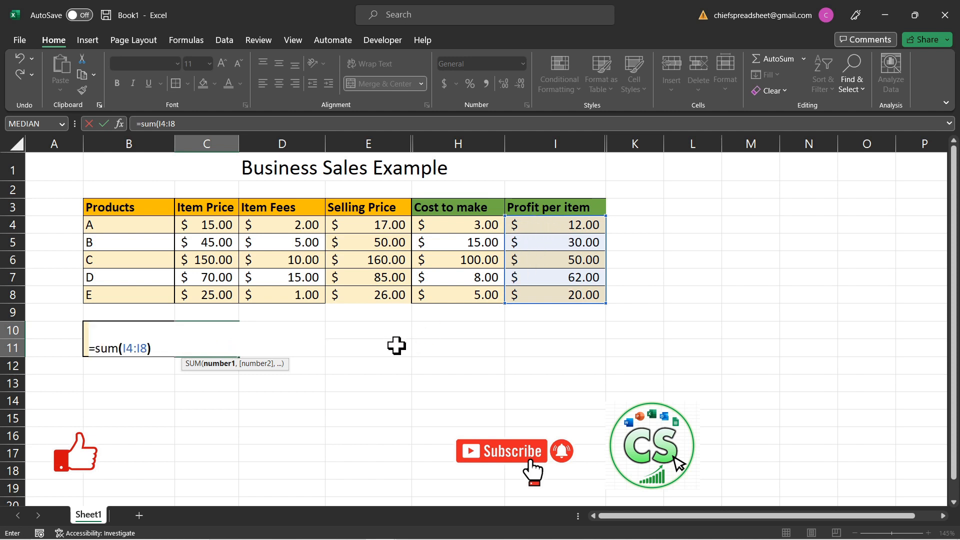
pyautogui.press('Return')
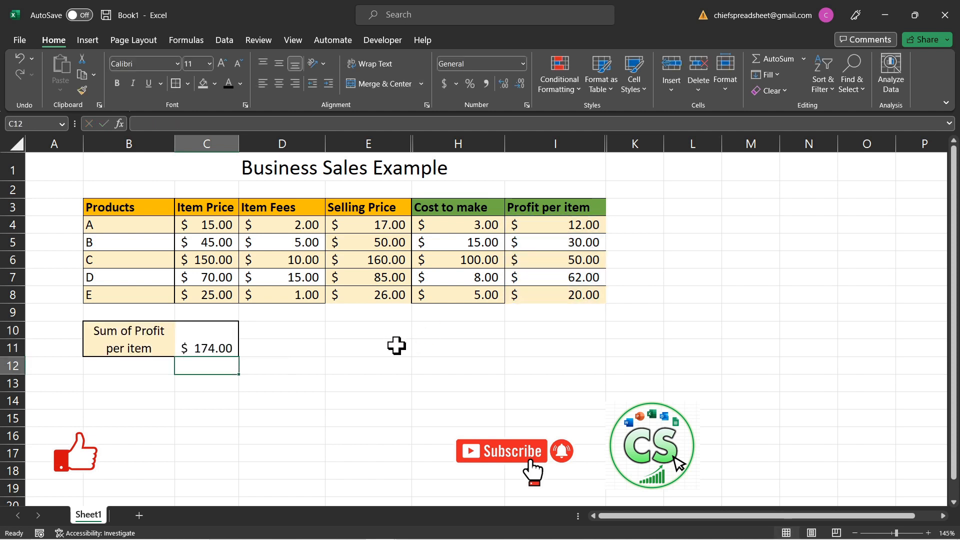
# - Check the Sum of Profit per item formula in C10 and clear it from the cell
pyautogui.click(186, 340)
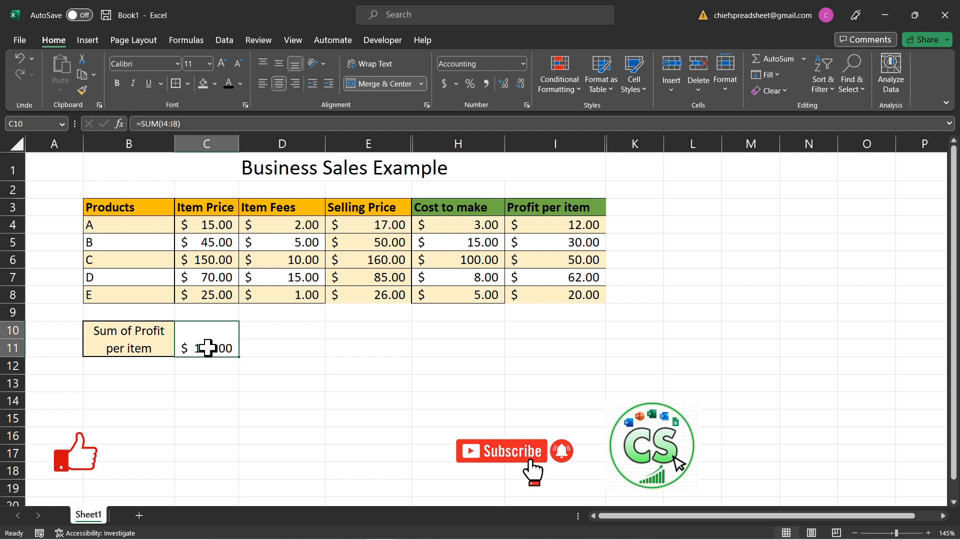
pyautogui.click(251, 343)
pyautogui.click(203, 339)
pyautogui.press('Delete')
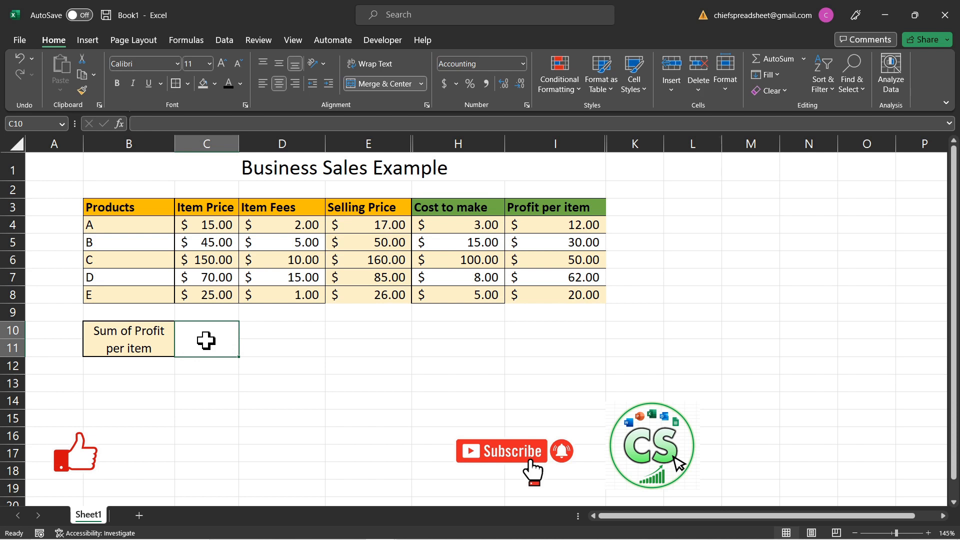
# - Build a SUM formula in the empty cell C10 by selecting the Profit per item range I4:I8, and complete it
pyautogui.write('=sum(')
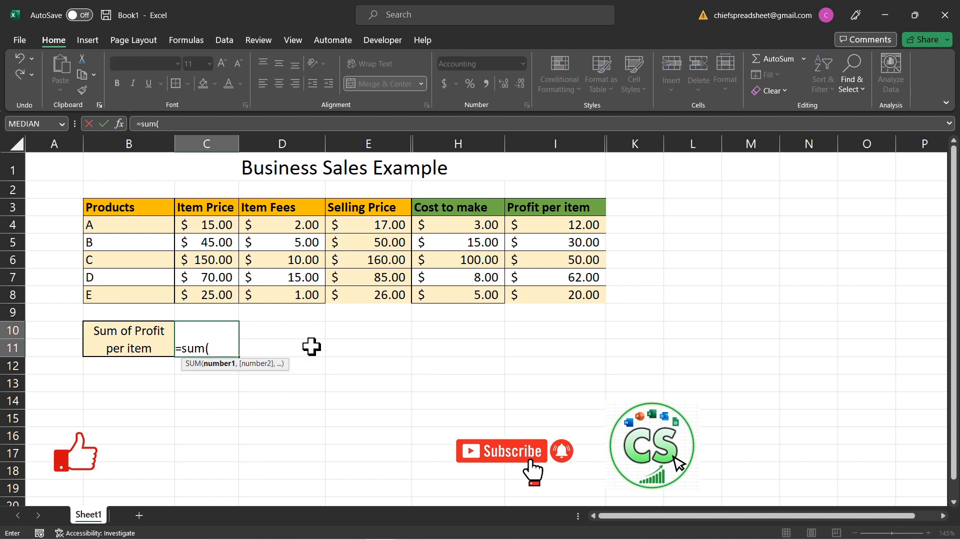
pyautogui.moveTo(560, 228); pyautogui.dragTo(561, 289)
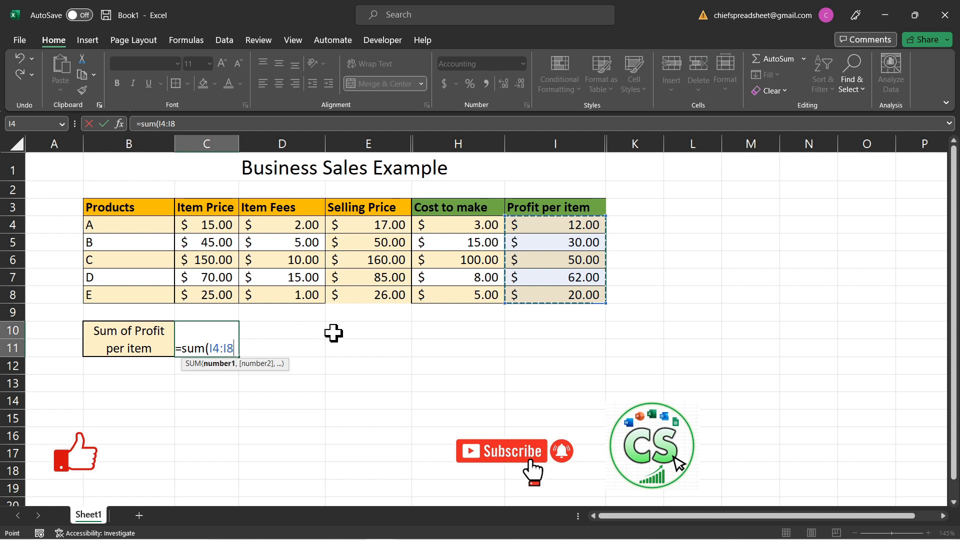
pyautogui.write(')')
pyautogui.press('Return')
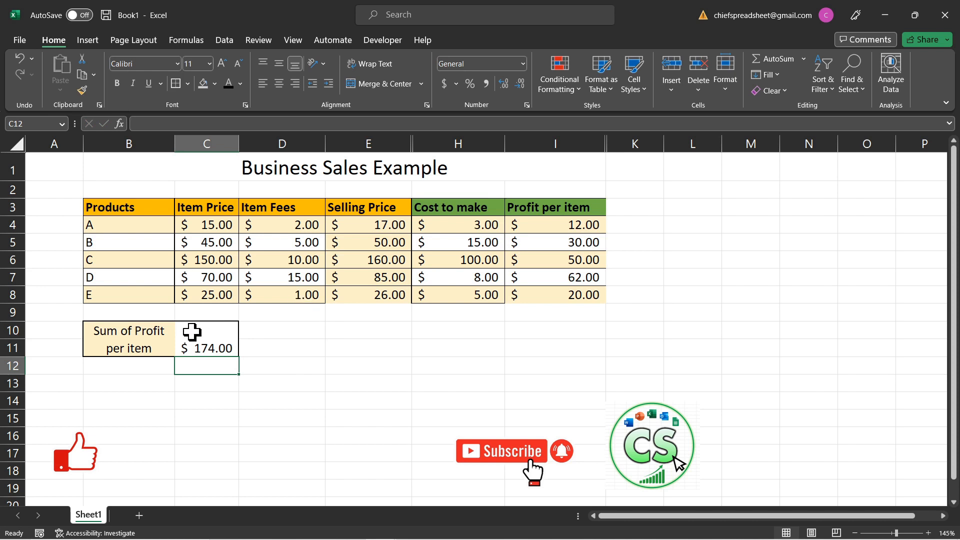
pyautogui.click(340, 389)
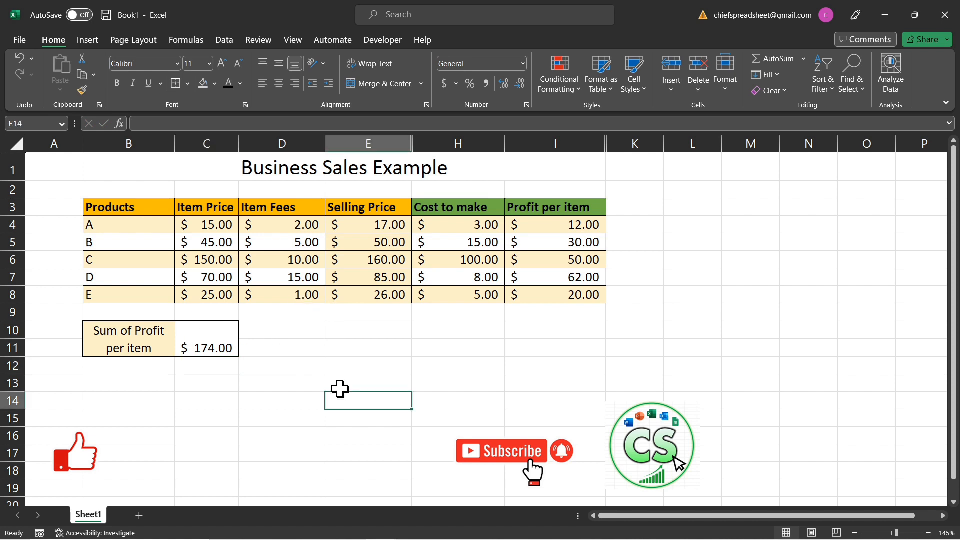